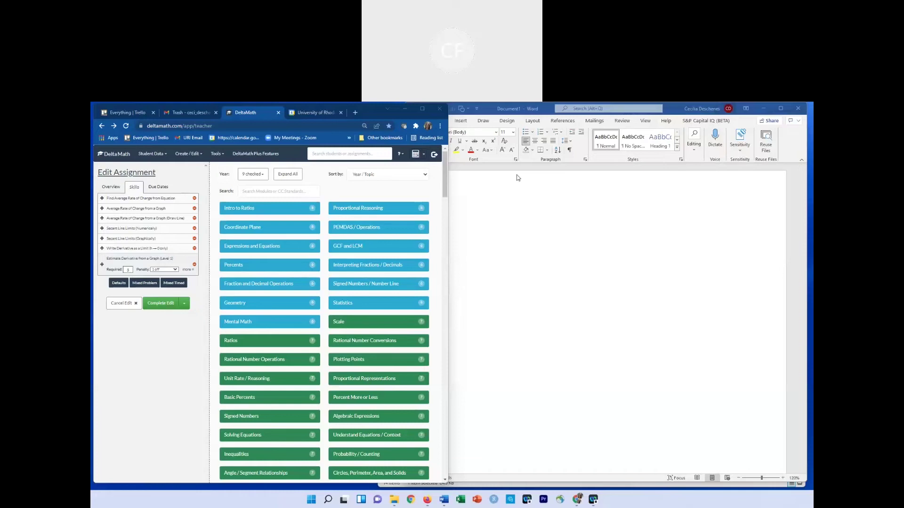
Open the practice problem for the "Find Average Rate of Change from Equation" skill in the assignment.
click(471, 234)
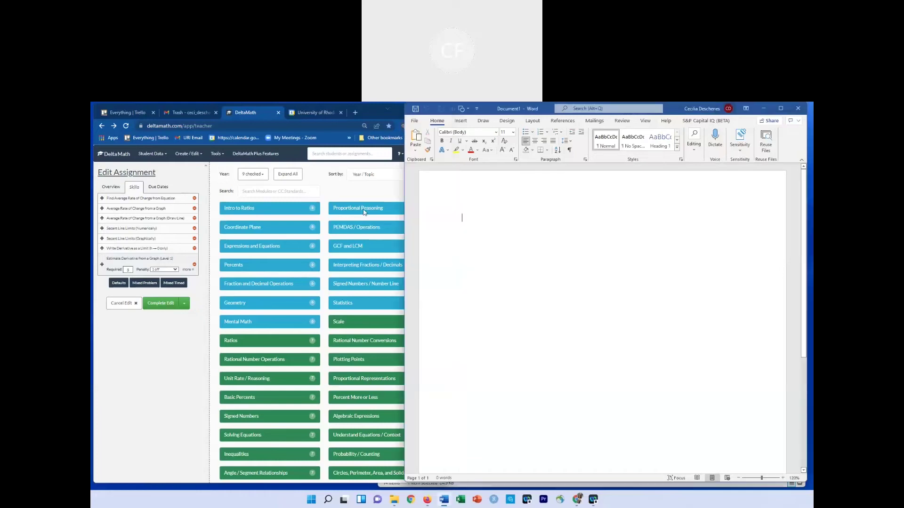
click(127, 199)
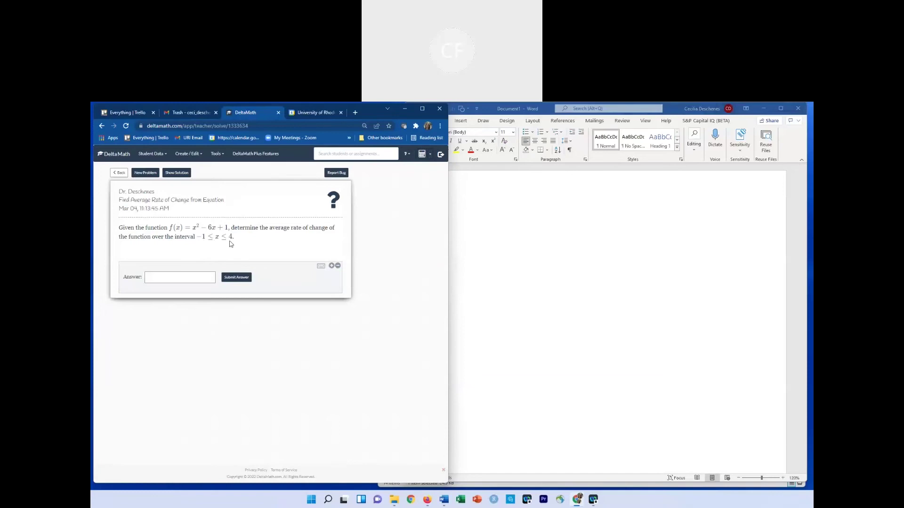
Switch to the blank Word document and insert the equation f(x) = x² − 6x + 1.
click(498, 231)
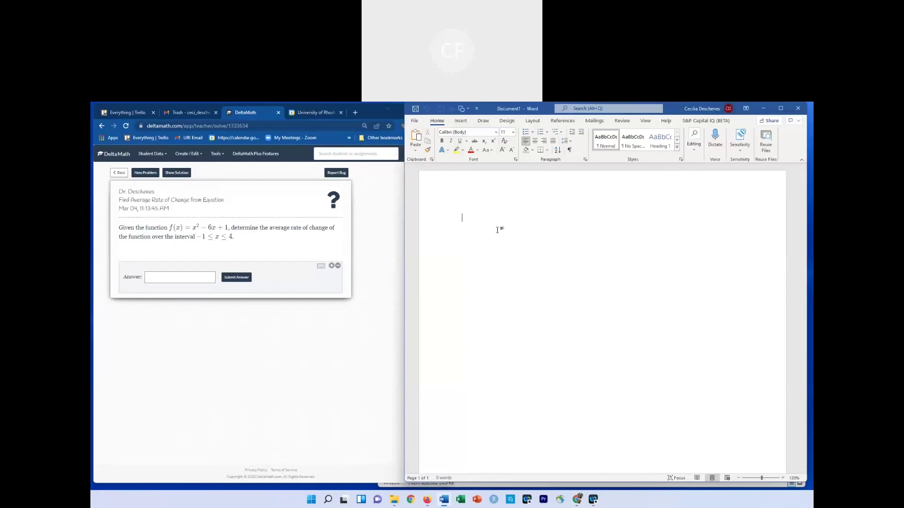
text(f)
key(alt+equal)
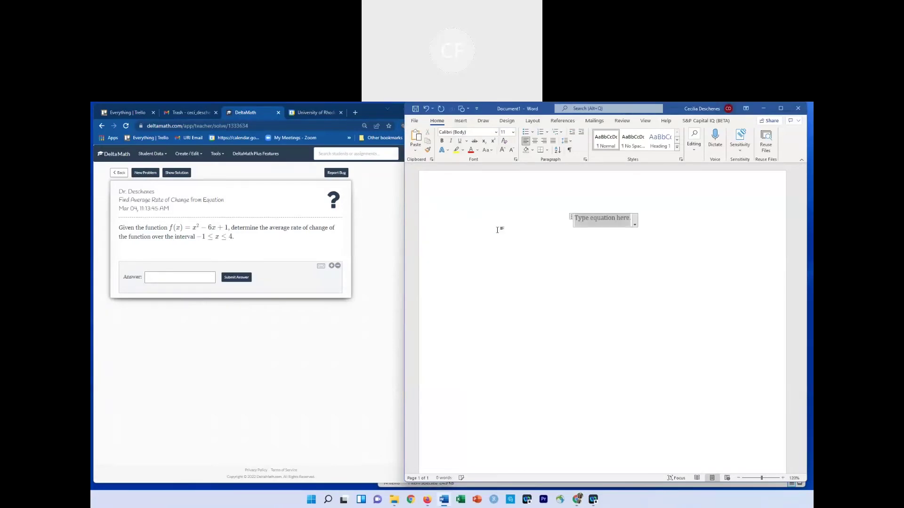
text(f(x)
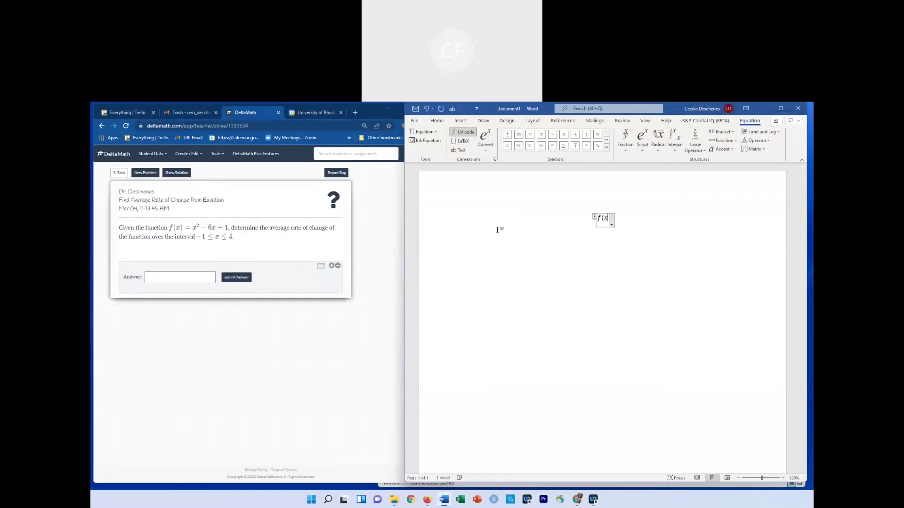
text()=)
text(x)
text(^2)
text(-6x)
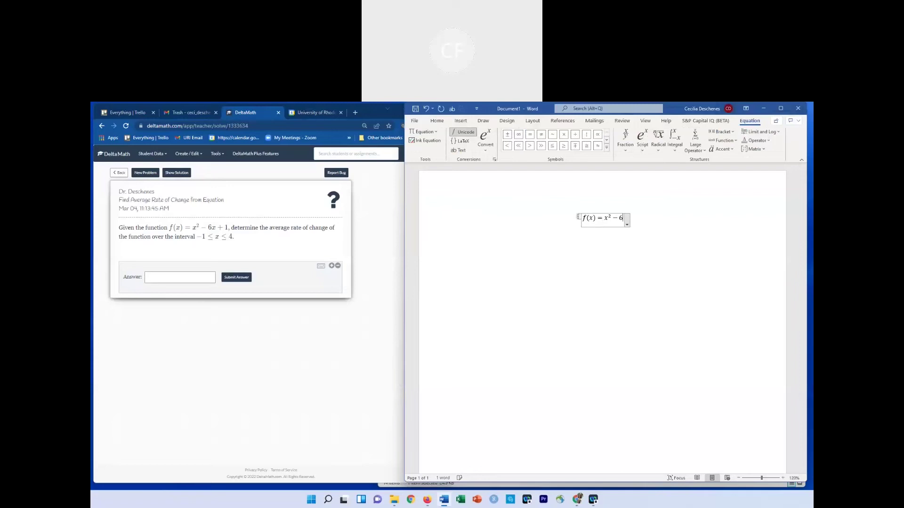
text(+1)
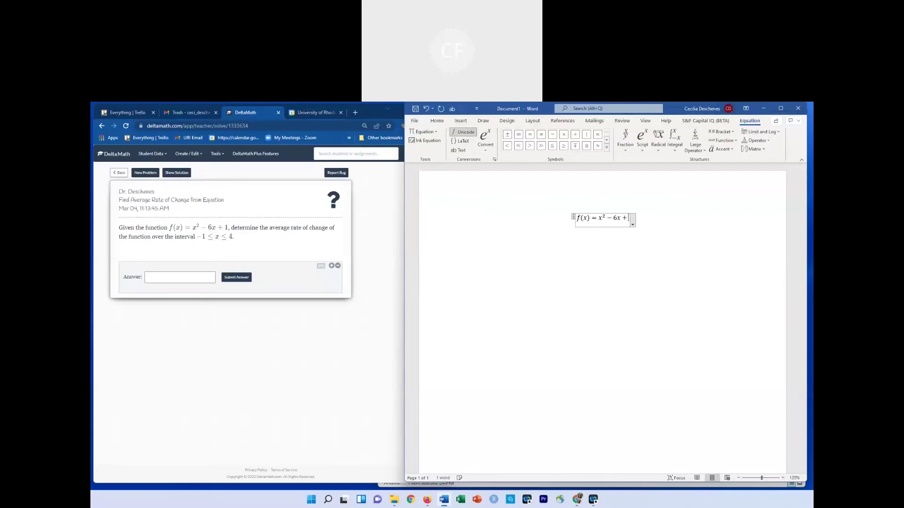
key(Return)
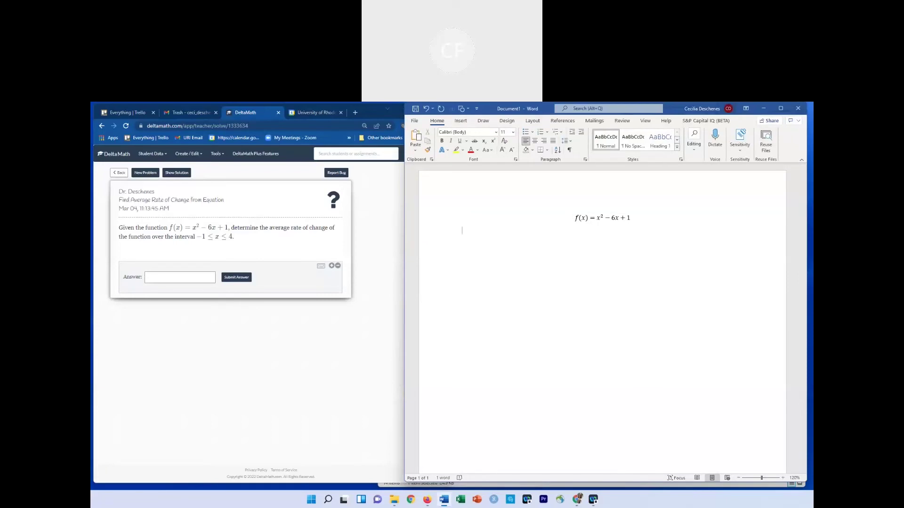
Add a new equation directly beneath the function, reading ARC = f(4).
key(BackSpace)
key(Left)
key(Return)
text(A)
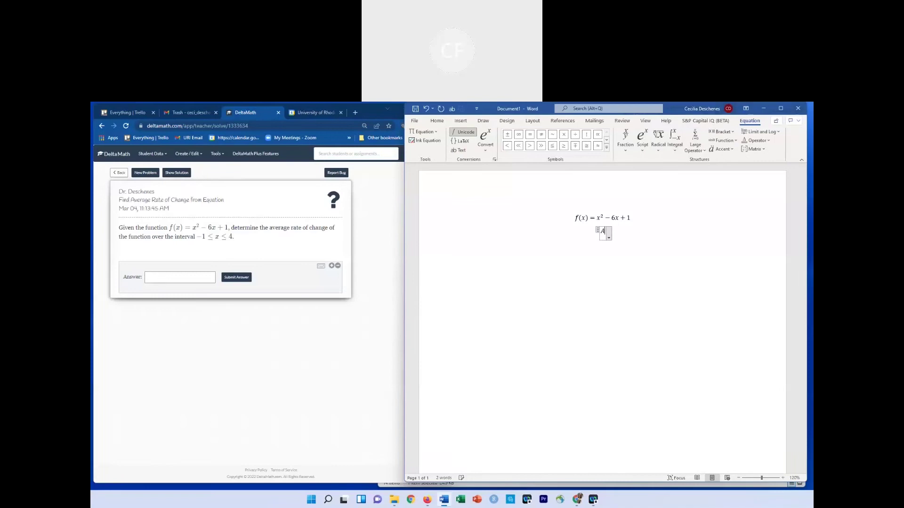
text(RC = f(4))
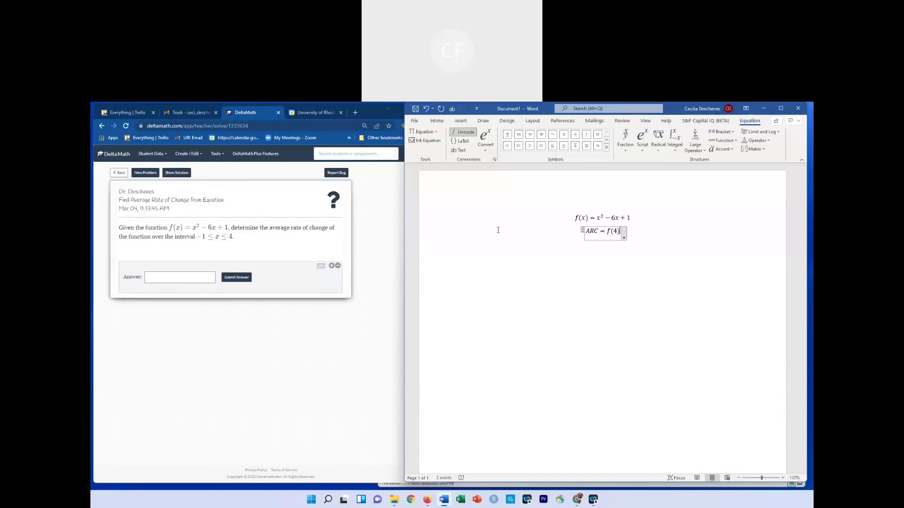
Replace the right side of the ARC equation with a parenthesized numerator containing f(4) − f(−1).
key(BackSpace)
key(BackSpace)
key(BackSpace)
key(BackSpace)
text(()
key(BackSpace)
text((f(x)
key(BackSpace)
text(4)
text())
text(-f()
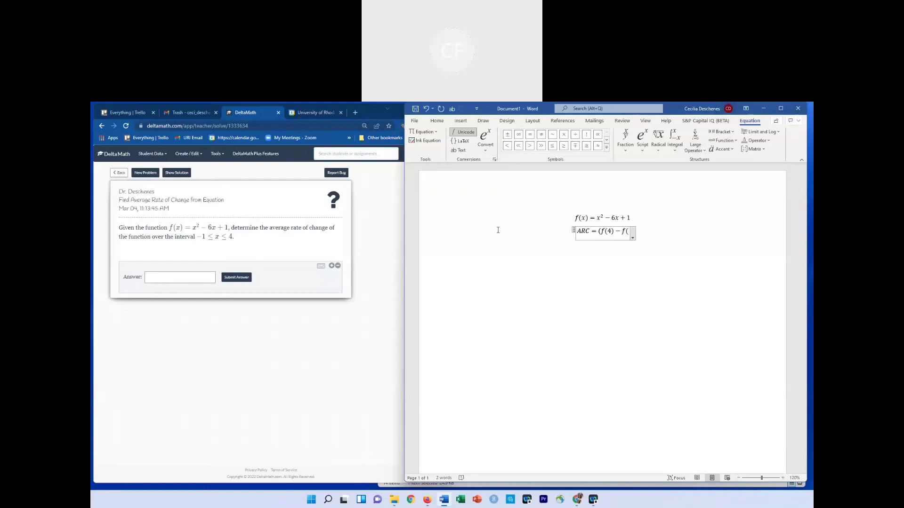
text(-1))
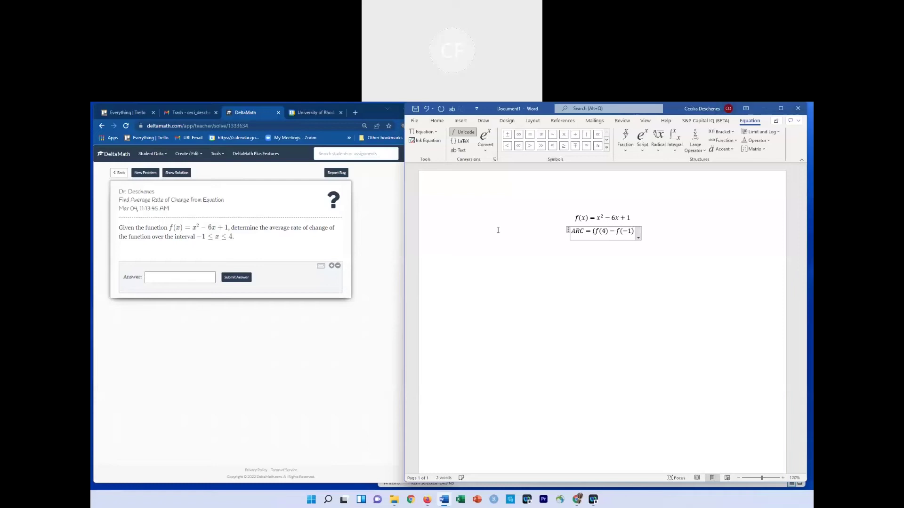
Close the ARC numerator and divide it by (4 − (−1)), finishing the equation as a stacked fraction.
text()/()
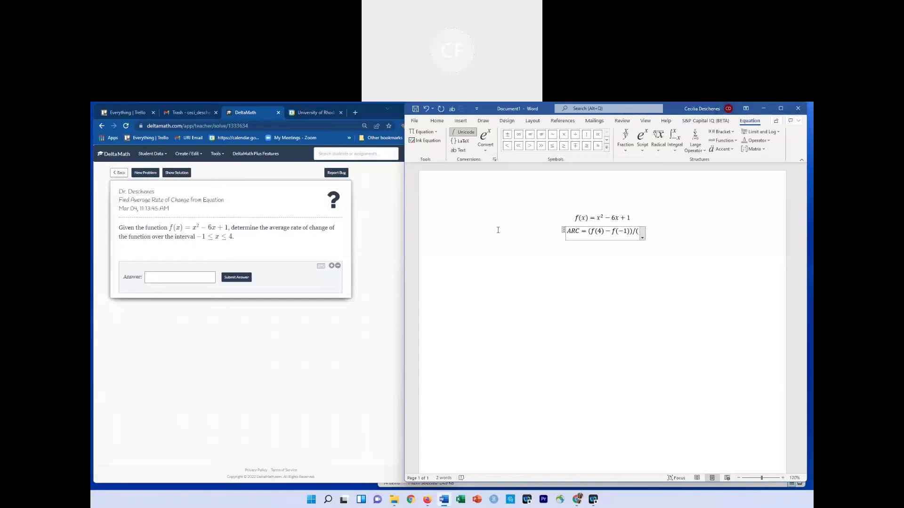
text(4)
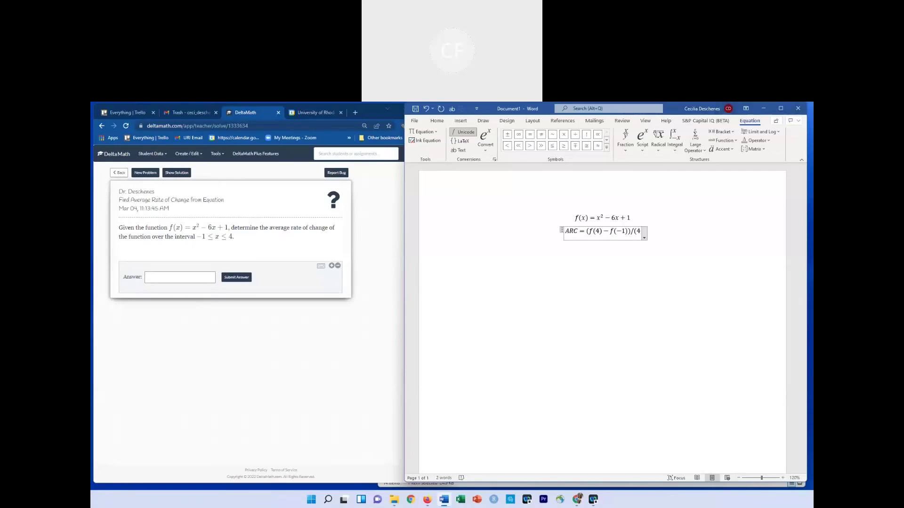
text(-(-1)))
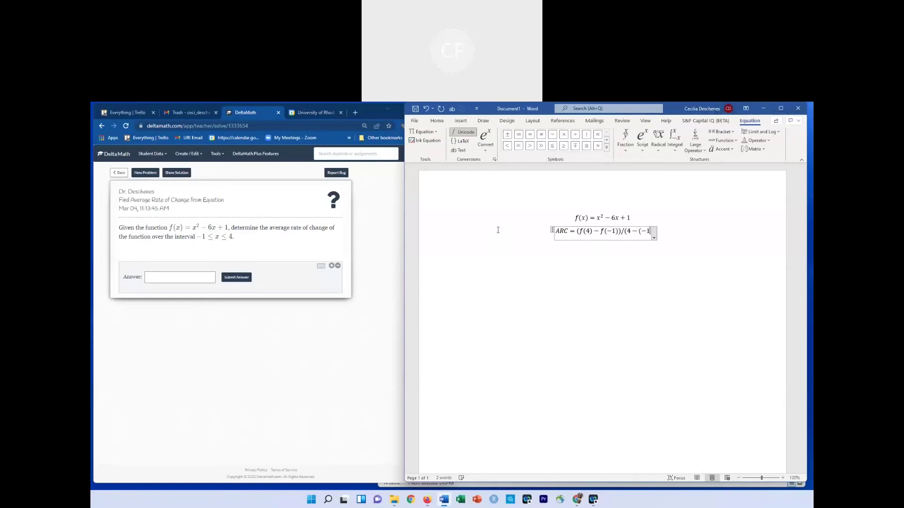
key(Return)
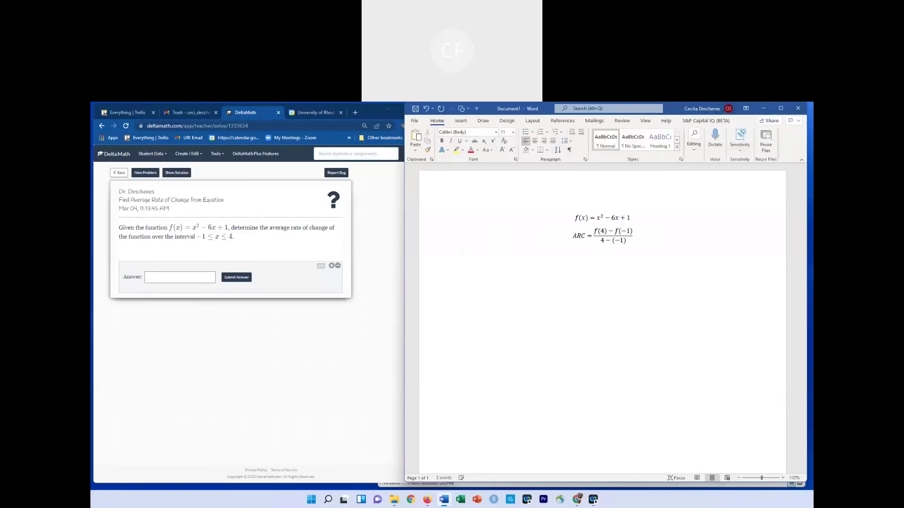
Insert a new equation below the ARC formula, reading = (4² − 24 + 1).
key(alt+equal)
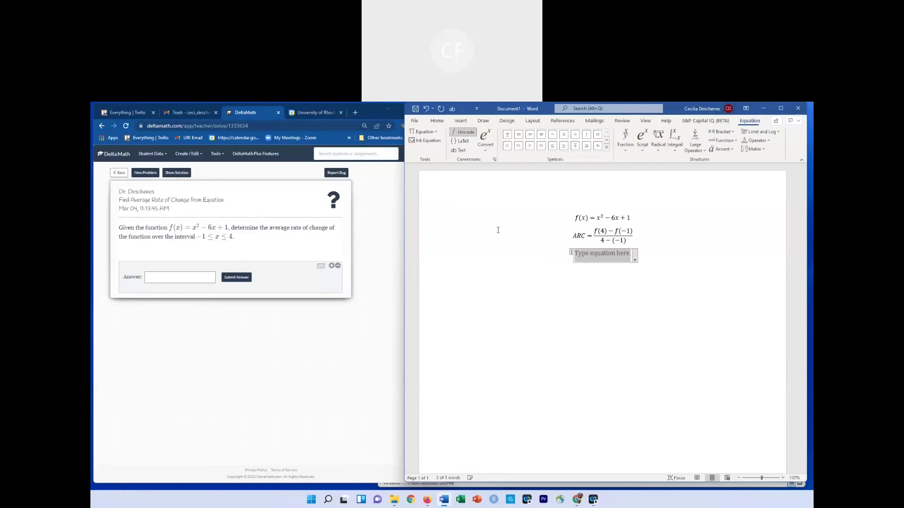
text(=)
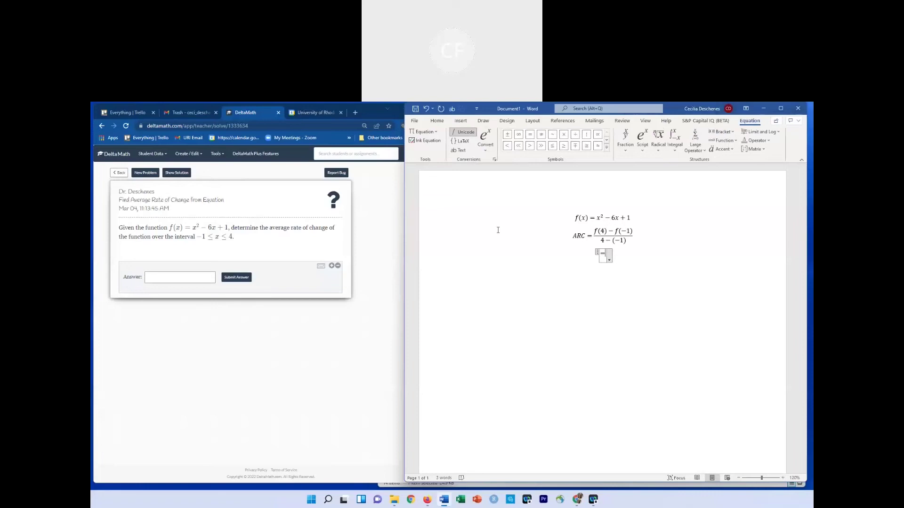
text(()
text(4)
text(^2)
text( -)
text(5)
key(BackSpace)
text(6)
key(BackSpace)
text(24+1))
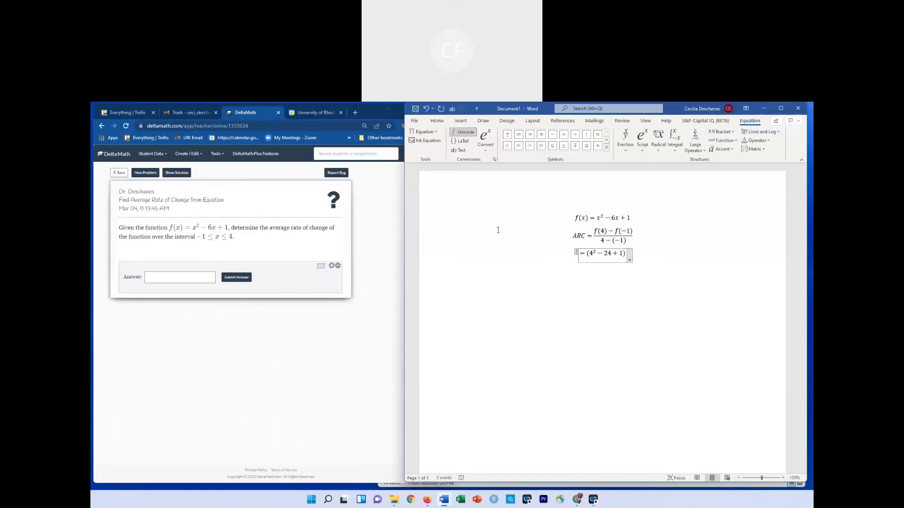
Subtract (1 + 6 + 1) from the expression in the third equation and add the outer closing parenthesis.
text(-)
text(()
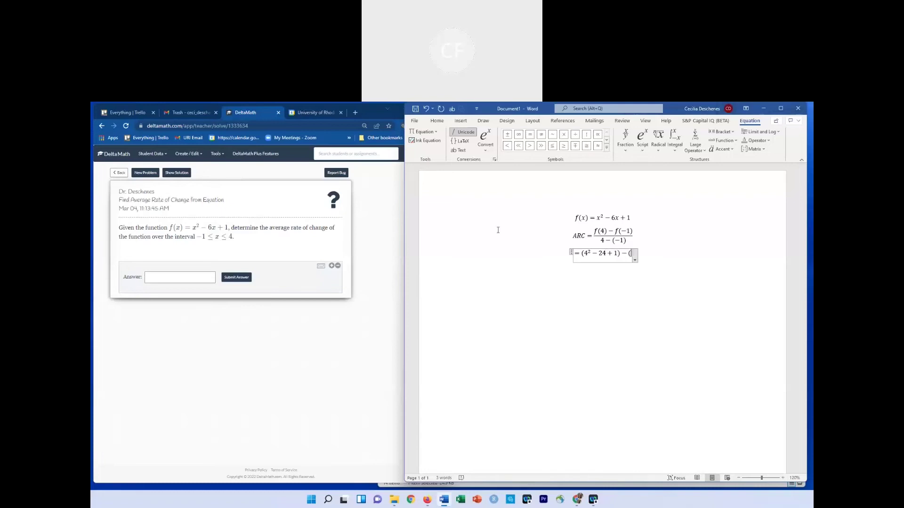
text(1+6)
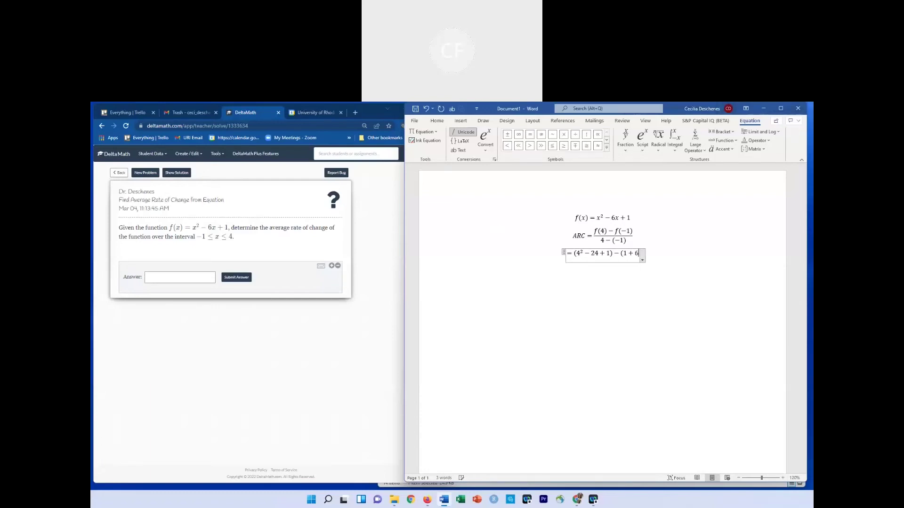
text(+)
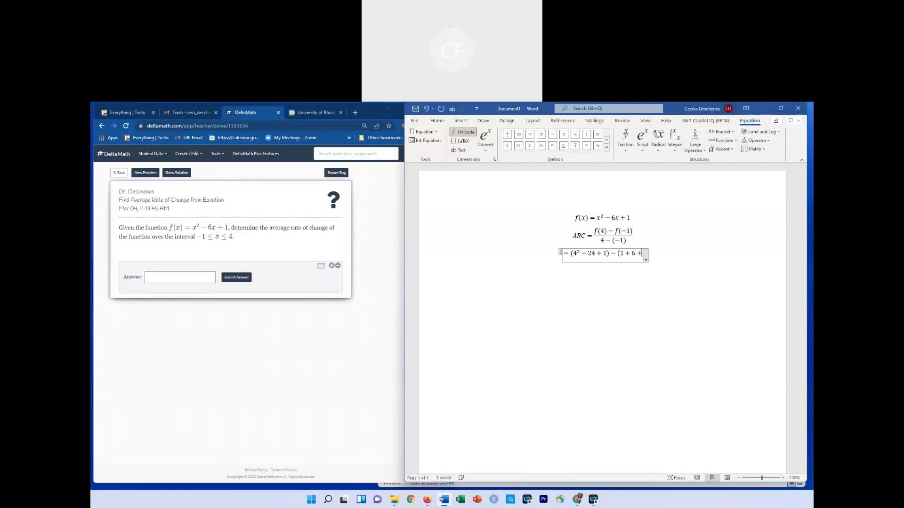
text(1)
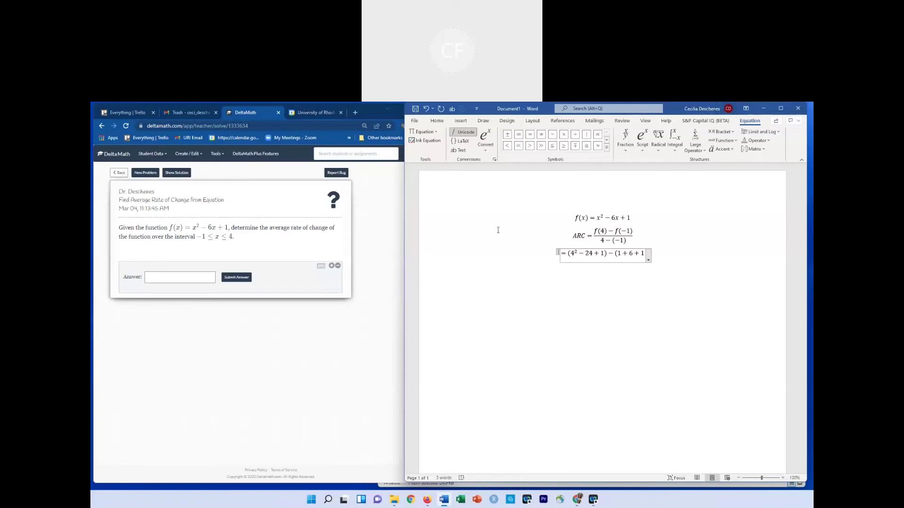
text()))
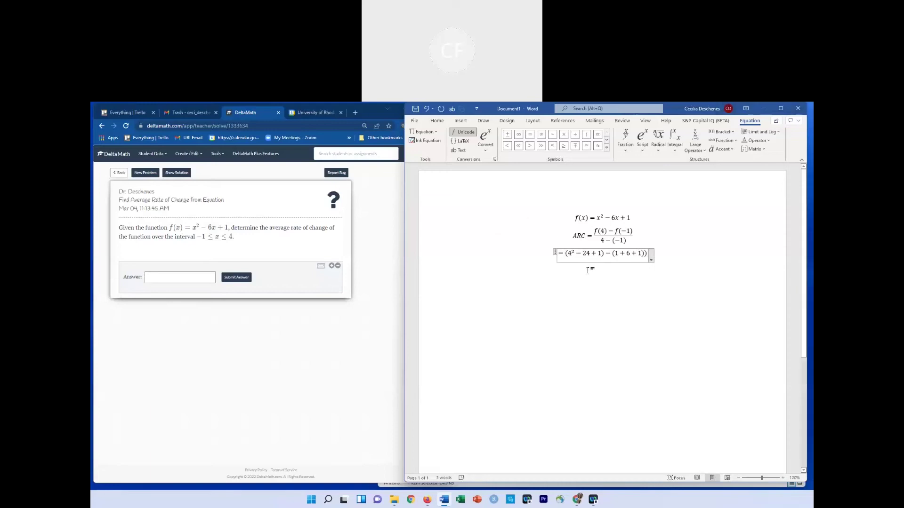
Add the missing outer opening parenthesis to the numerator and divide it by 5 as a stacked fraction.
text(()
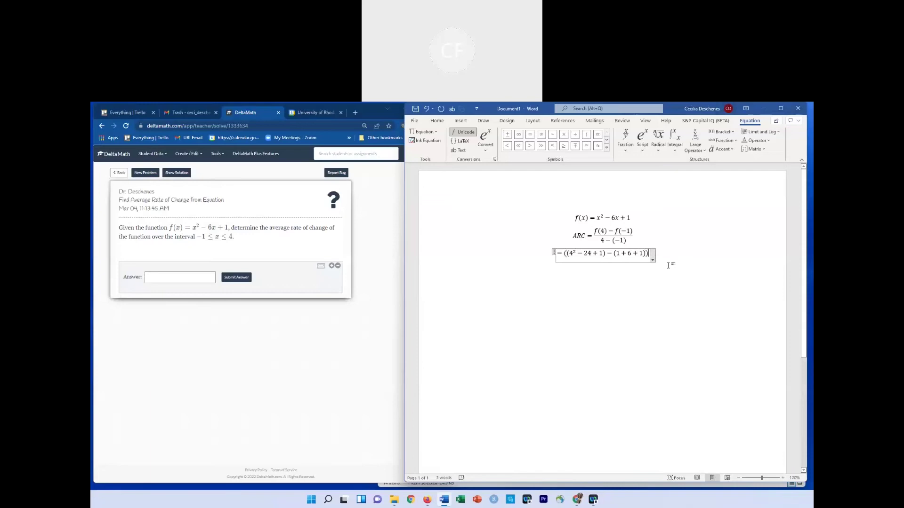
text(/)
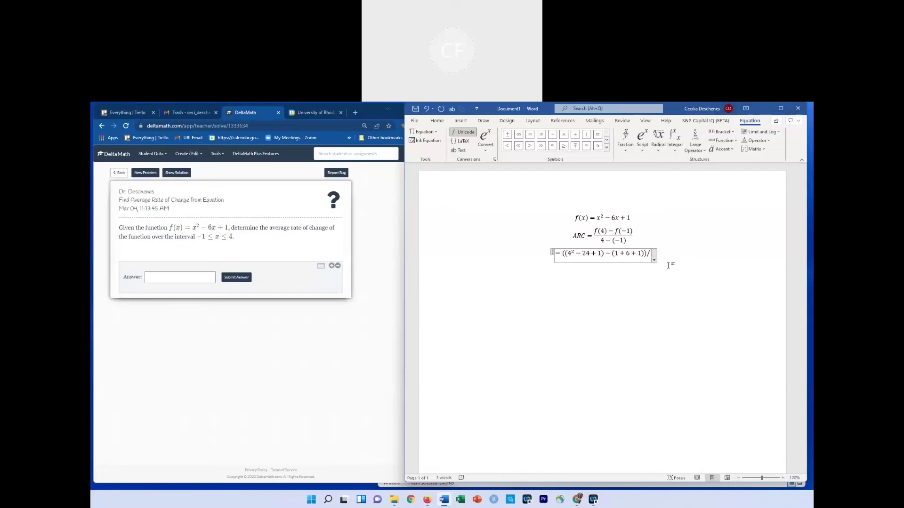
text(5)
click(480, 268)
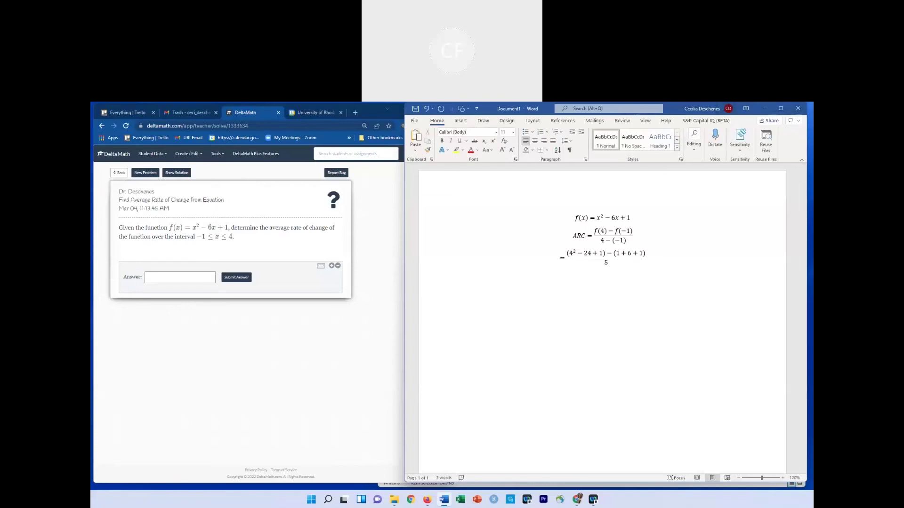
Insert the next equation beneath the substituted fraction, reading = (16 − 24 + 1 − 8).
key(alt+equal)
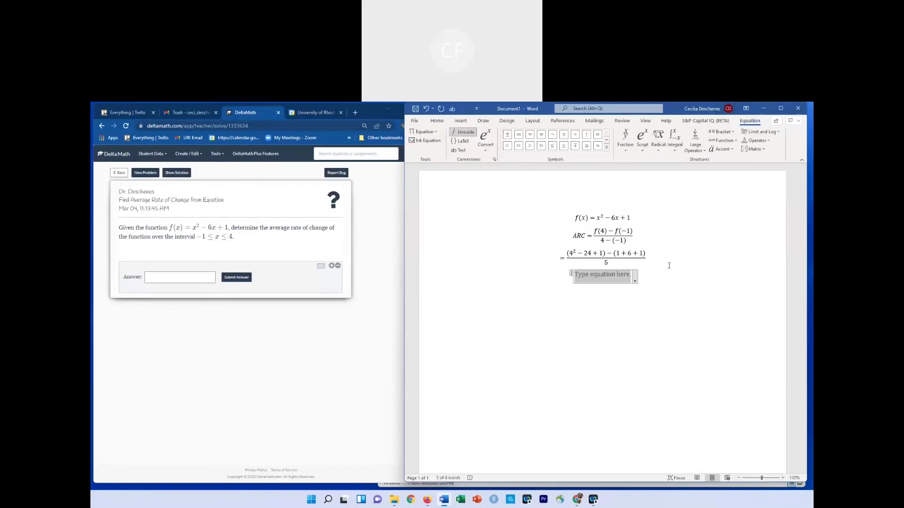
text(= )
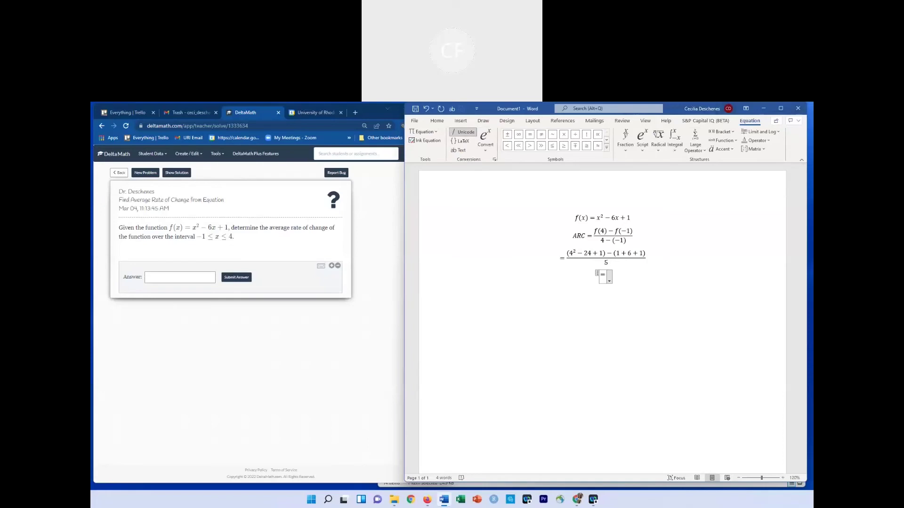
text(1)
key(BackSpace)
text((16-)
text(24)
text(+)
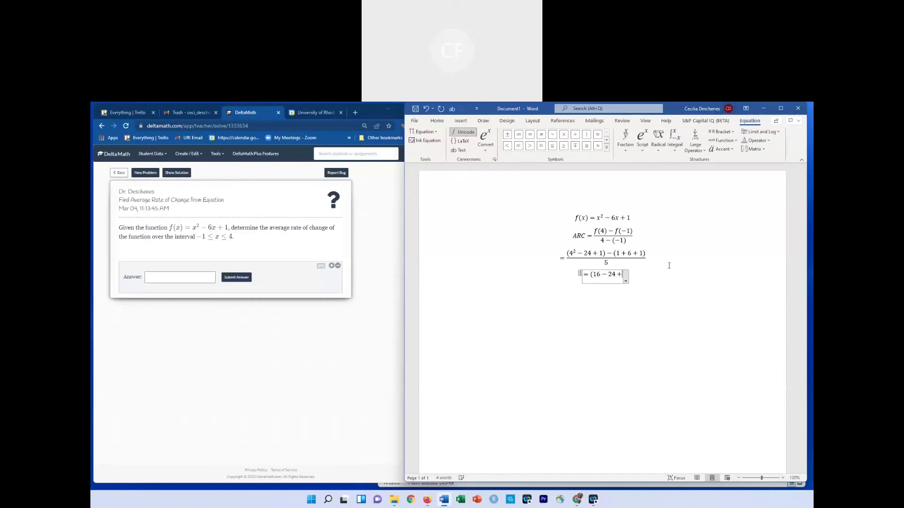
text(1)
text(-8))
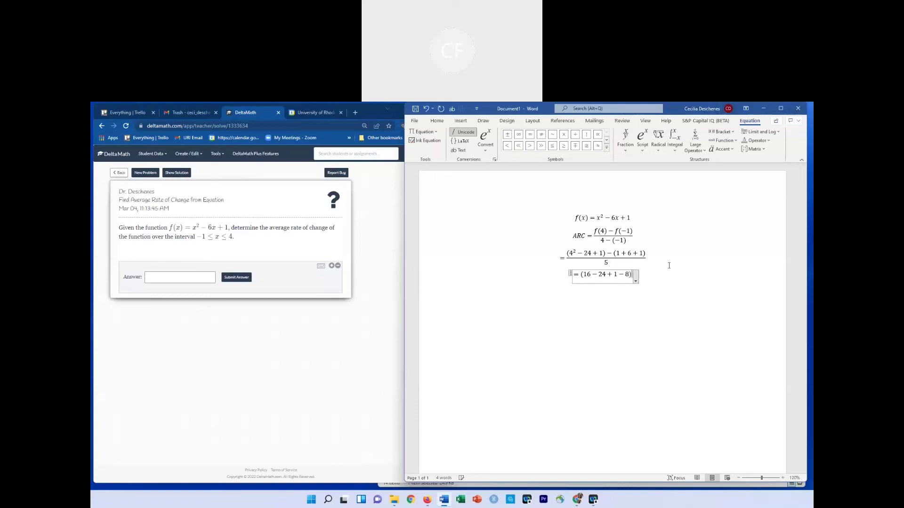
Divide the expression 16 − 24 + 1 − 8 by 5 as a stacked fraction and add an equals sign after it.
text(/5)
key(Return)
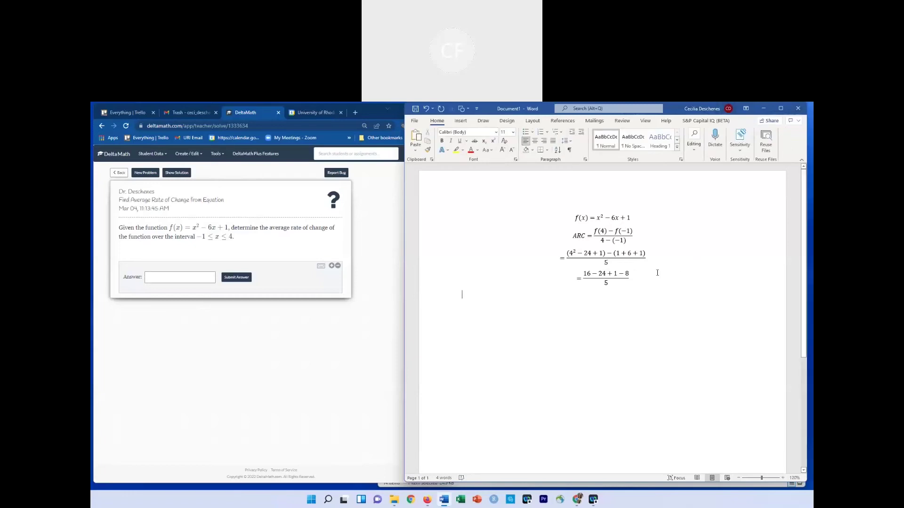
key(BackSpace)
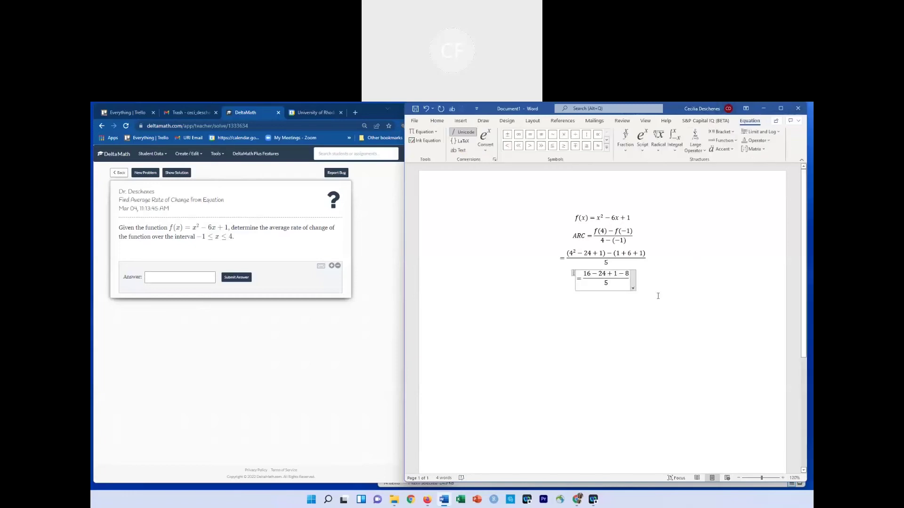
text(=)
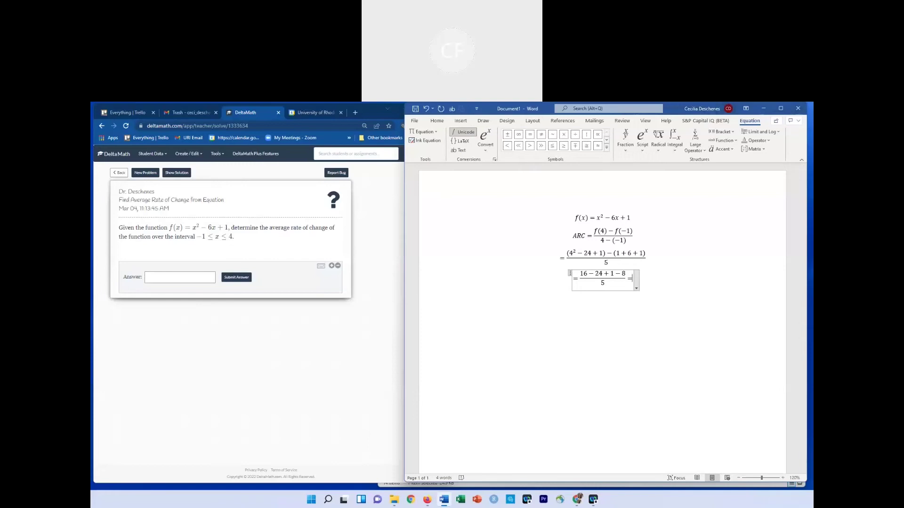
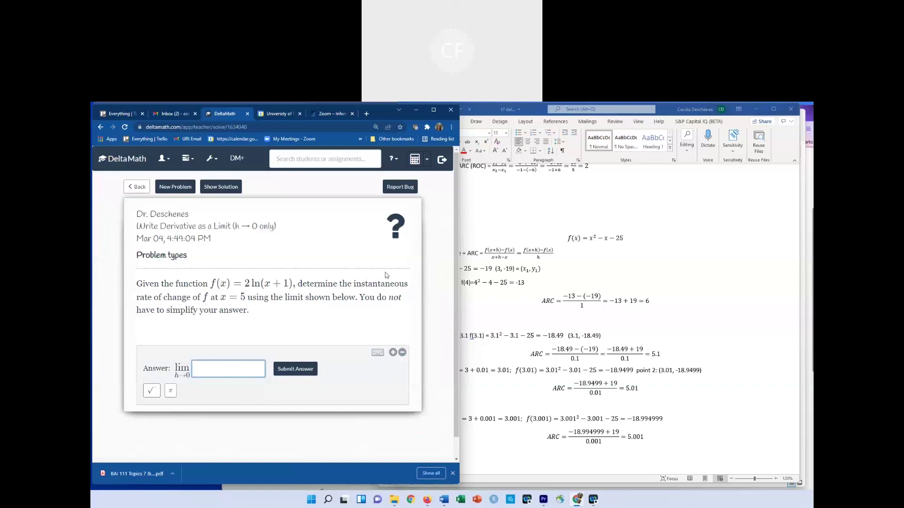
Highlight the simplified difference quotient (f(x+h) − f(x))/h in the Word slope formula, then return to the DeltaMath limit answer.
click(586, 264)
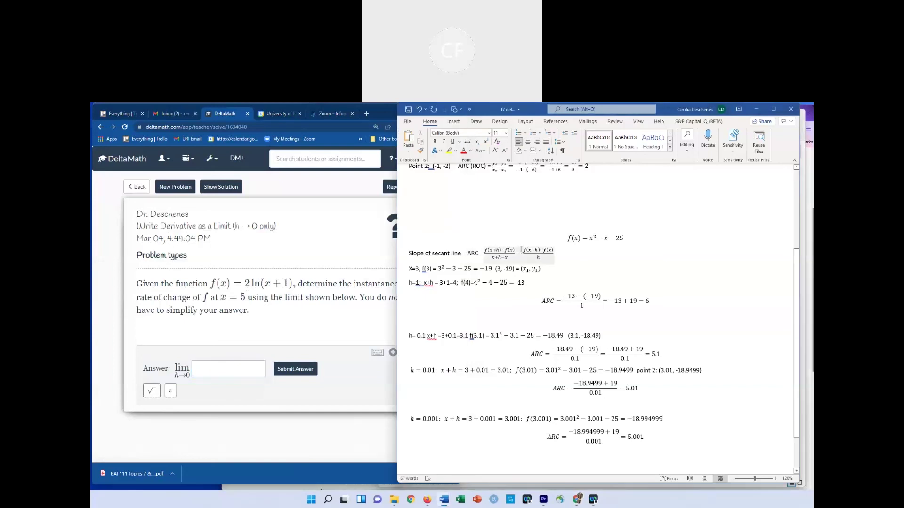
drag(522, 250, 545, 255)
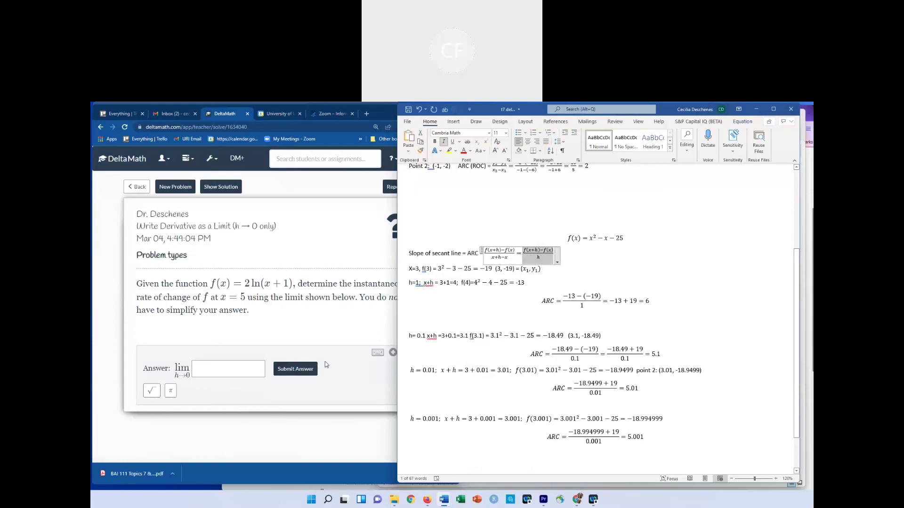
click(213, 366)
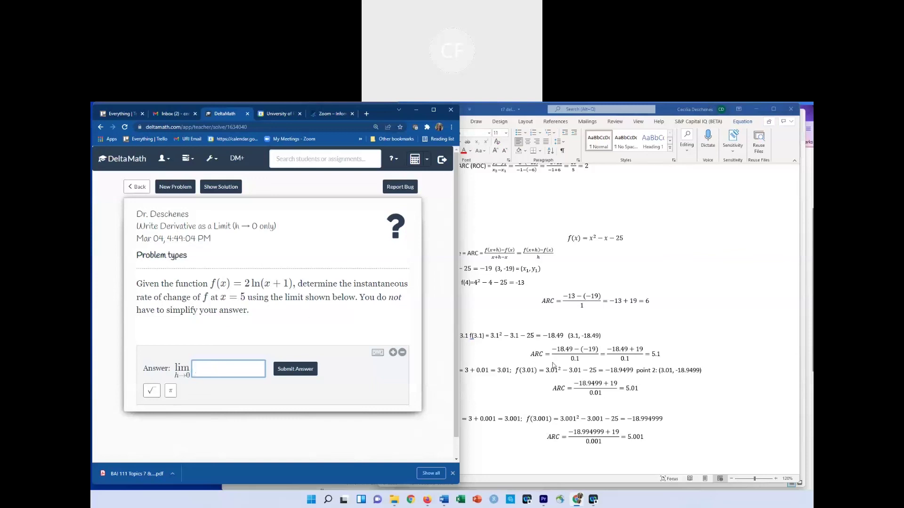
Insert the equation f(x) = 2ln (x + 1) below the last ARC line in Word, separated from it by two blank lines.
scroll(570, 356, down, 2)
click(579, 408)
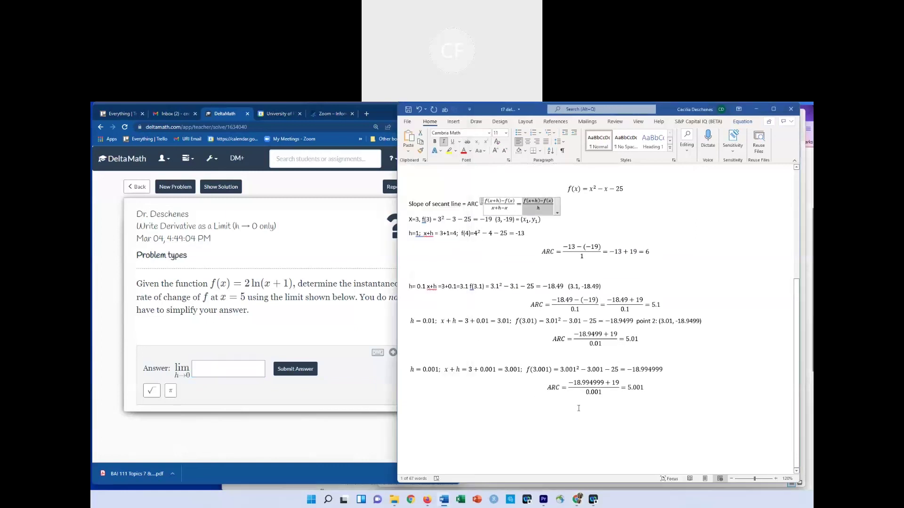
click(620, 402)
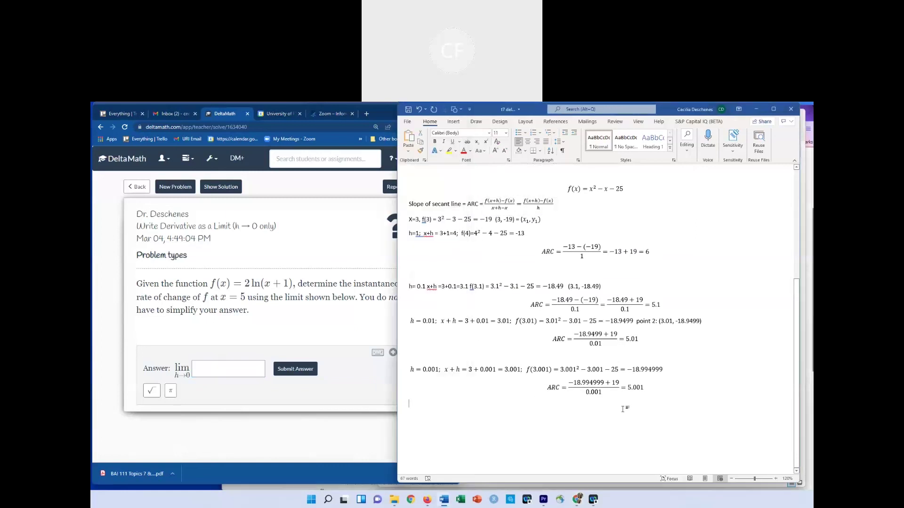
text(f)
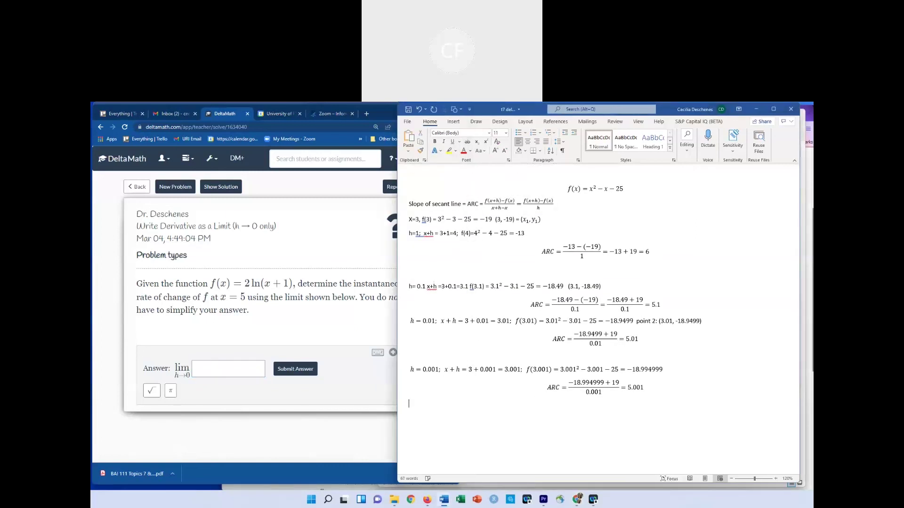
key(alt+equal)
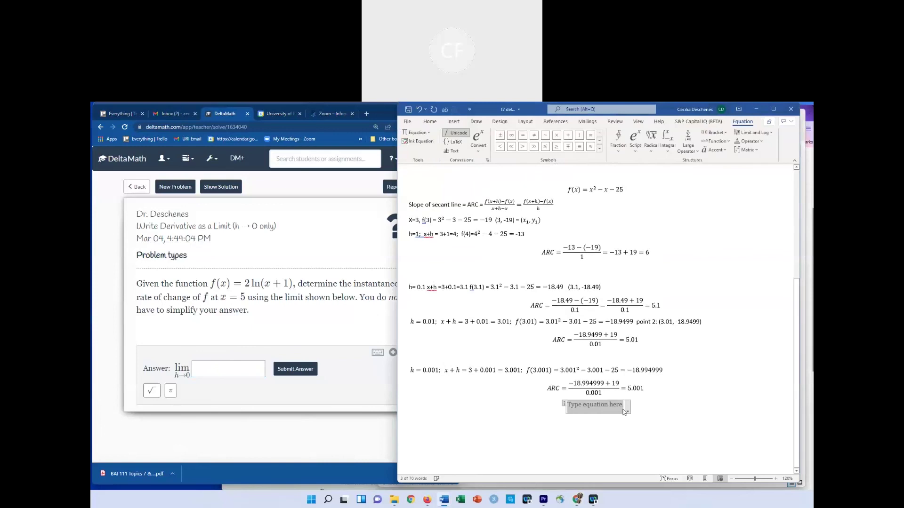
text(f(x) )
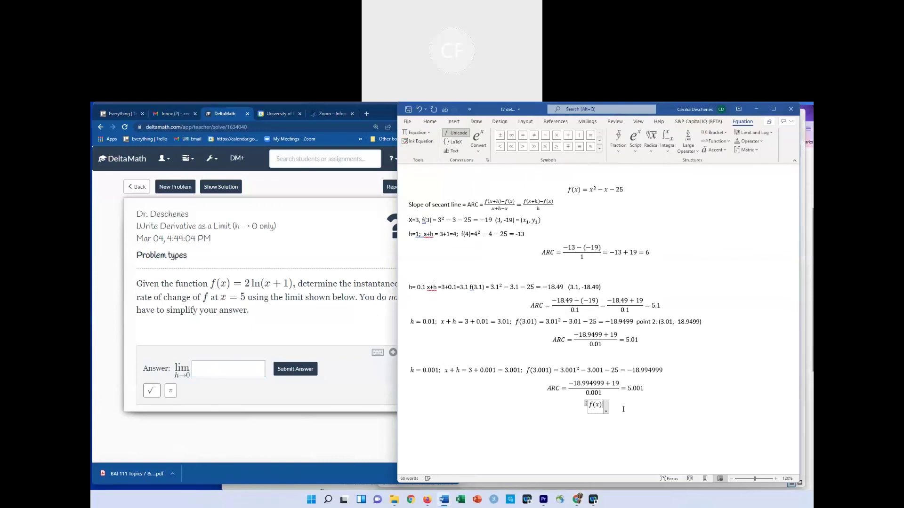
text(= 2ln (x + 1))
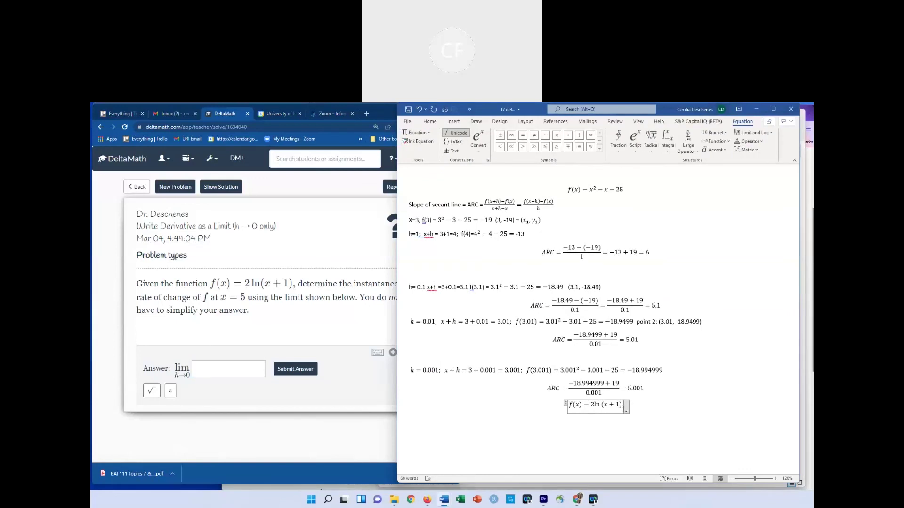
key(Up)
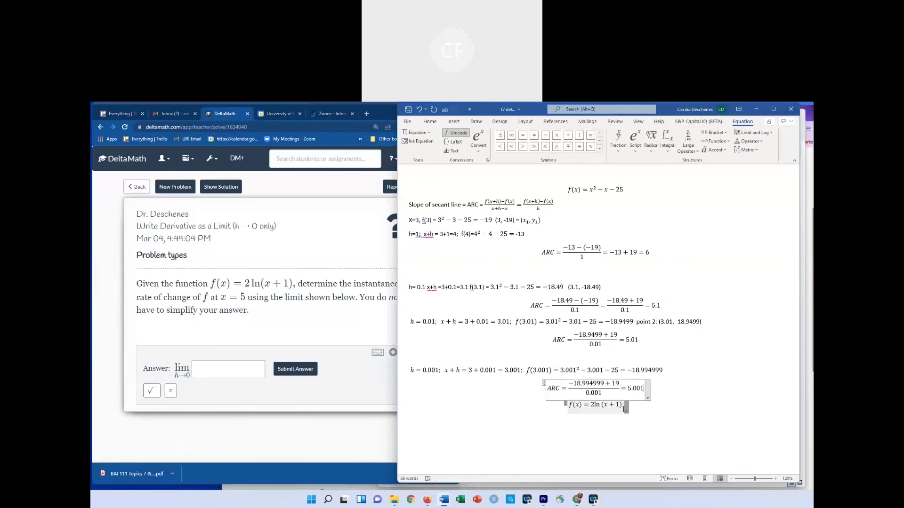
key(Return)
key(Return)
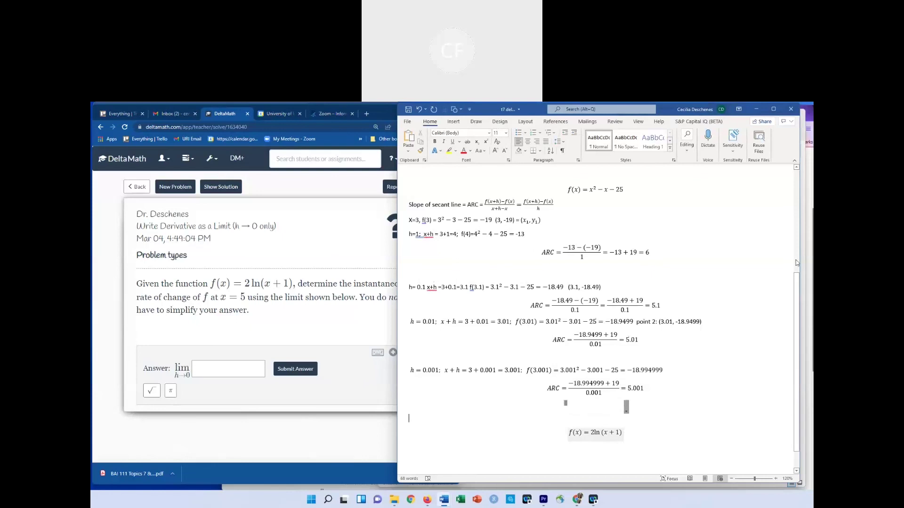
Write the line X=5, f(5)=2 ln(5 + 1) = 2ln6 beneath the new function, with the evaluation as an inline equation.
scroll(605, 422, down, 1)
click(604, 422)
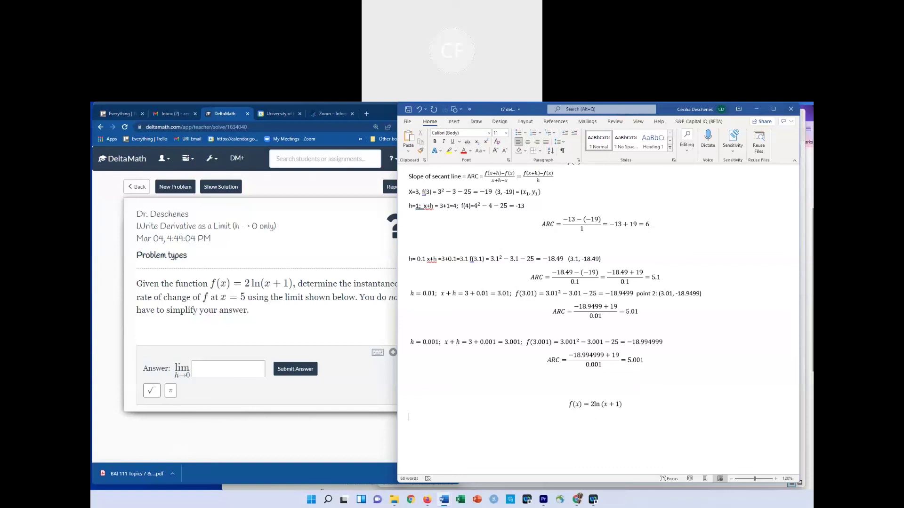
text(x=5 , f(5)=)
key(alt+equal)
text(2 )
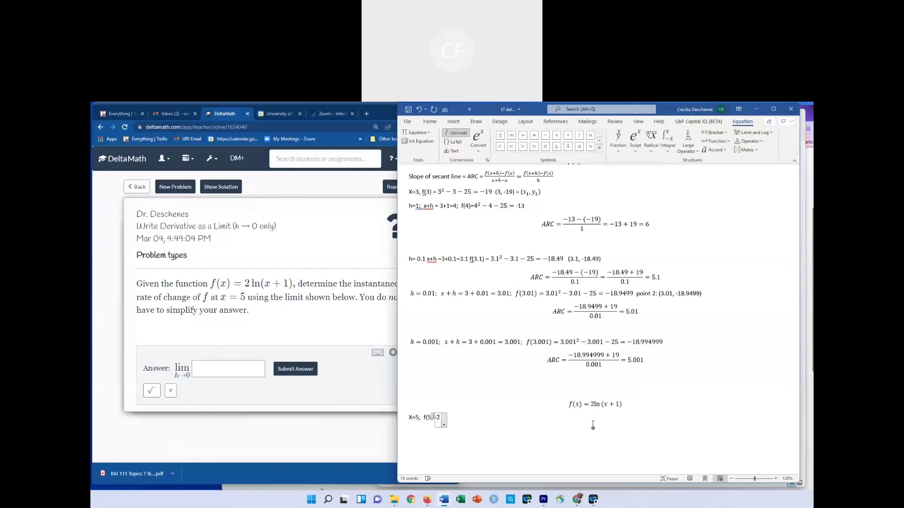
text(ln(5 + 1) = 2)
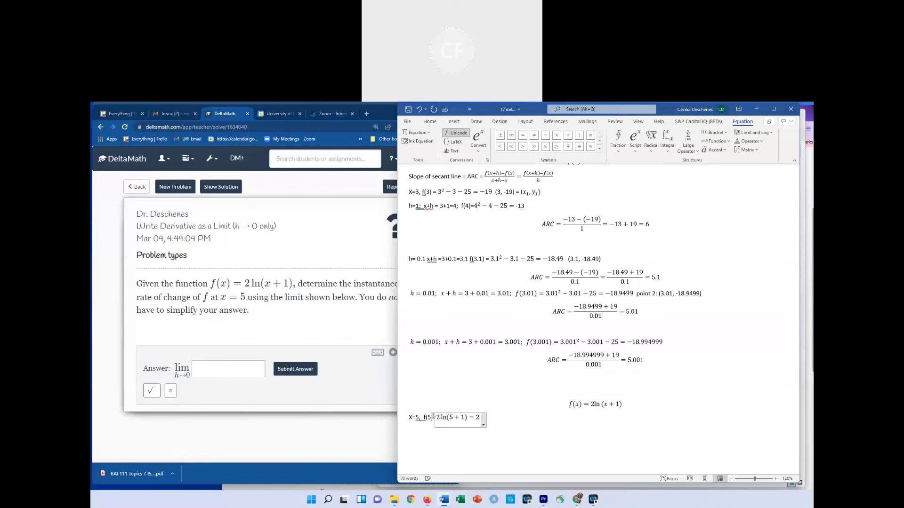
text(ln6 =)
key(BackSpace)
key(Right)
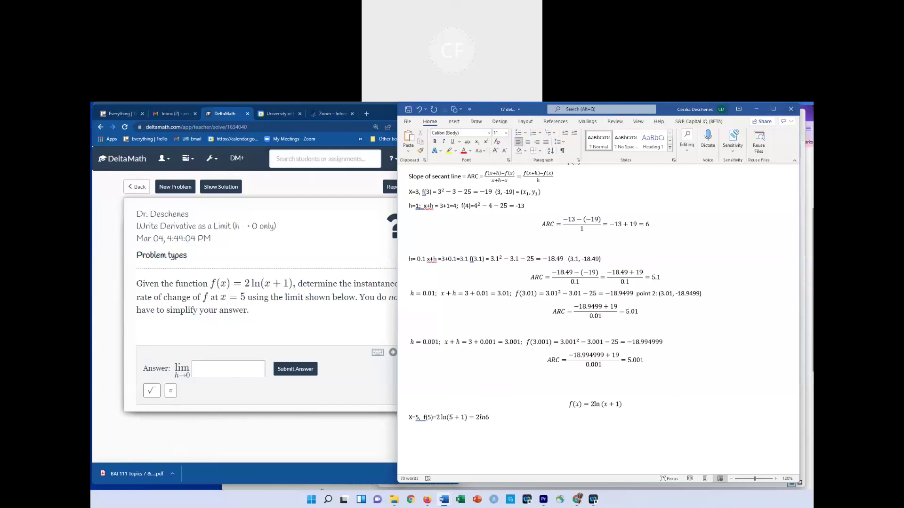
Write the line X=5+h, with the inline equation f(5 + h) = 2 ln(5 + h + 1) = 2ln (6 + h).
text(x=5+h,)
key(alt+equal)
text(f()
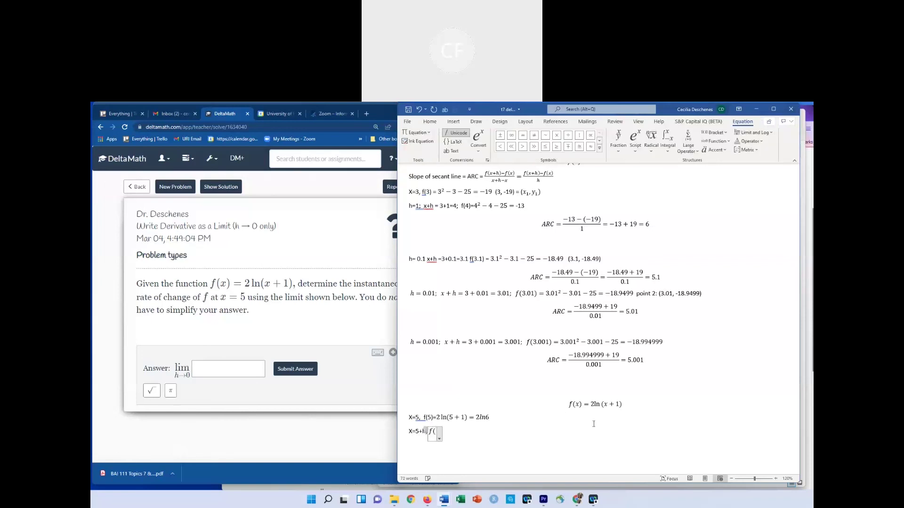
text(5 + h) = 2 ln(5 + h )
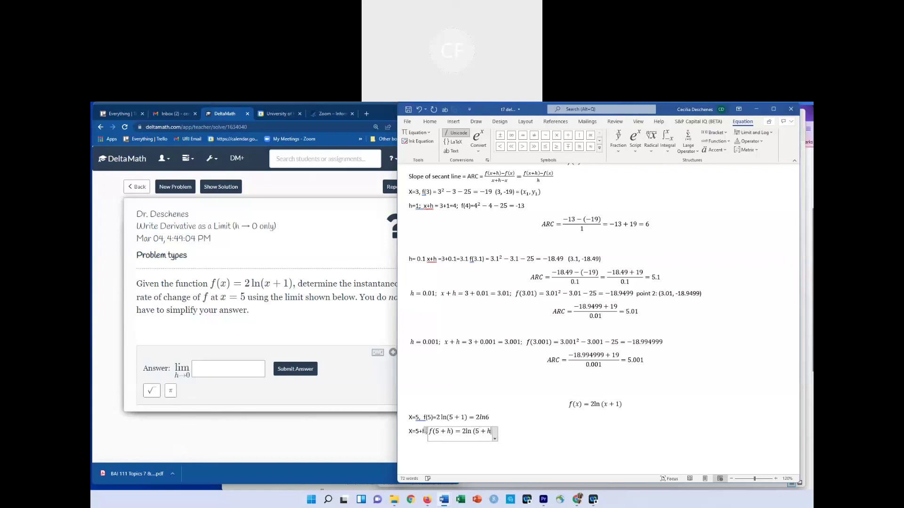
text(+ 1) = 2ln ()
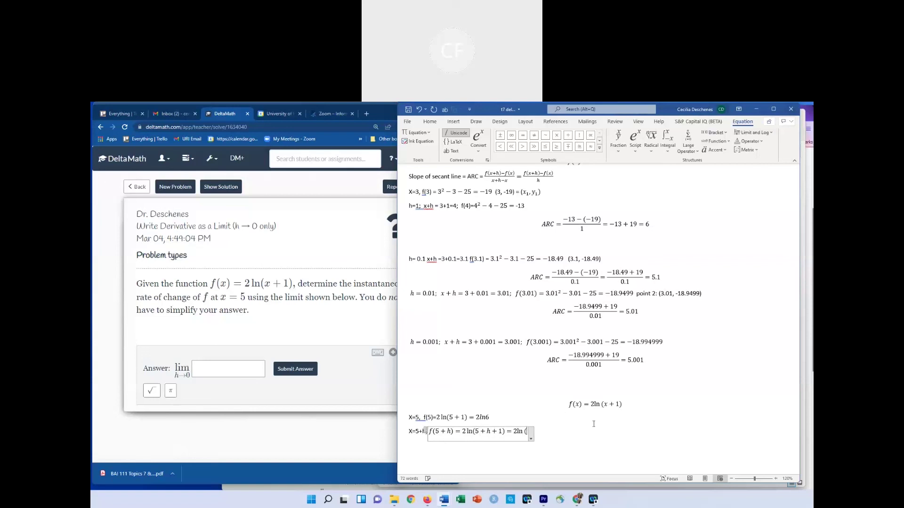
text(6 + gh)
key(BackSpace)
key(BackSpace)
text(h))
click(594, 424)
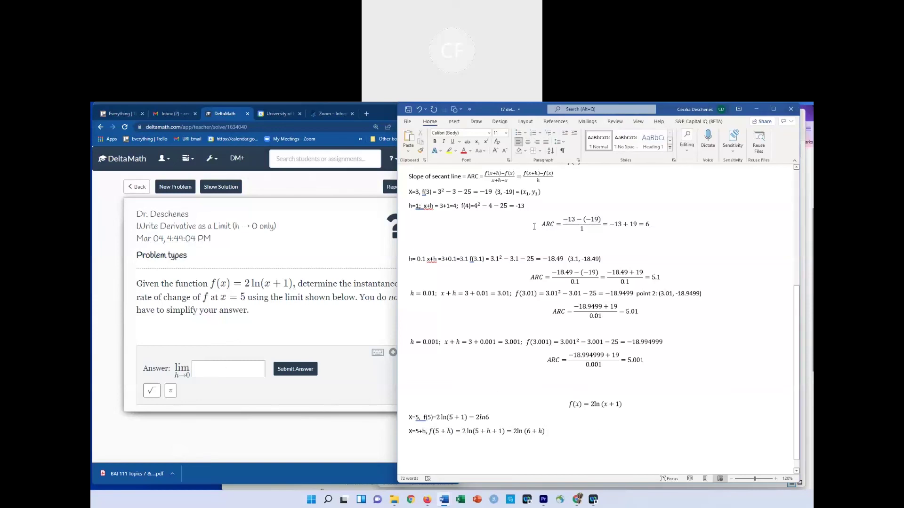
Enter the parenthesised numerator (2 ln(6 + h) − 2 ln 6) as the limit answer in DeltaMath.
click(233, 368)
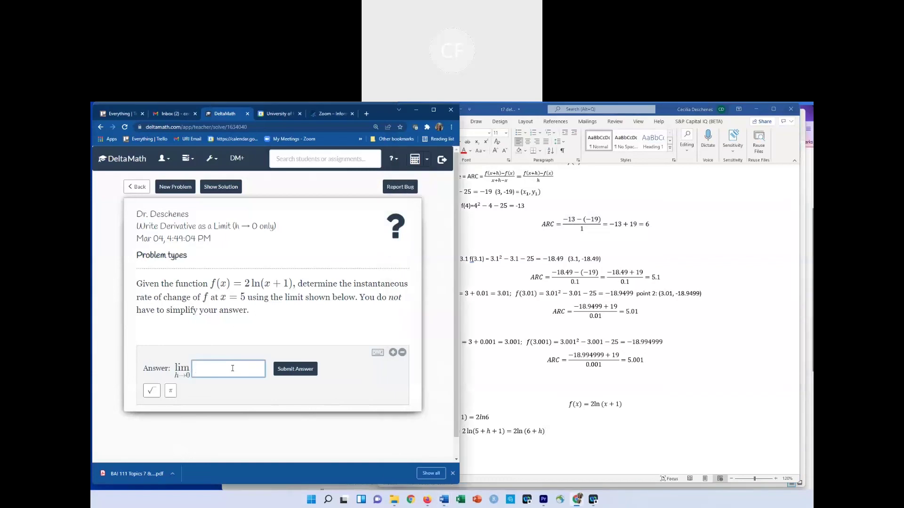
text(2()
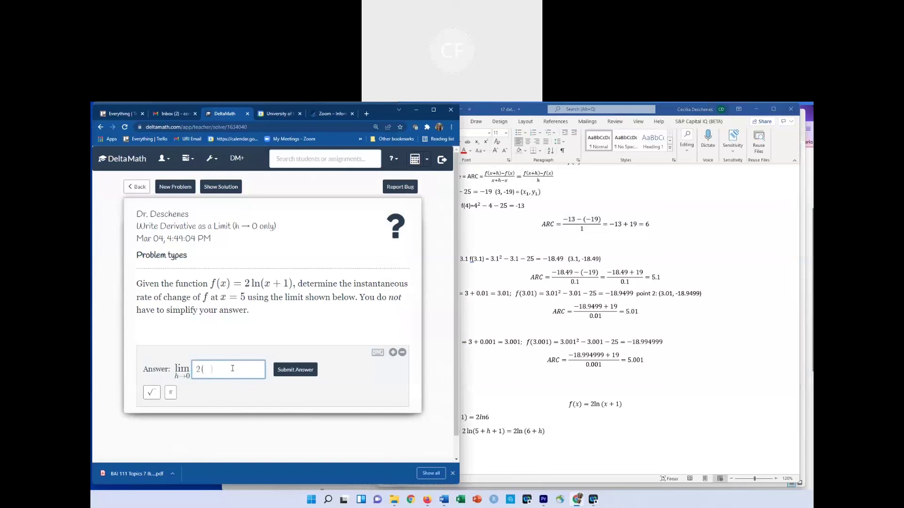
key(BackSpace)
text(ln)
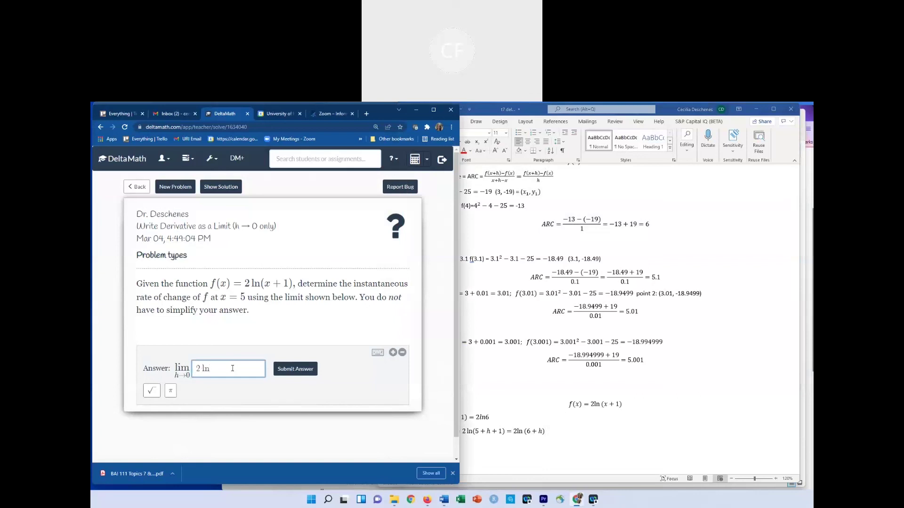
text((6+h)
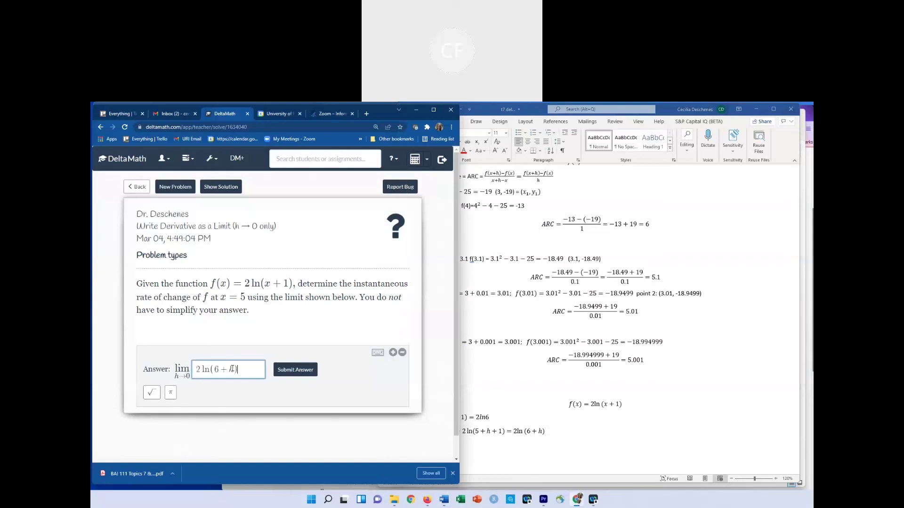
text(-2ln6)
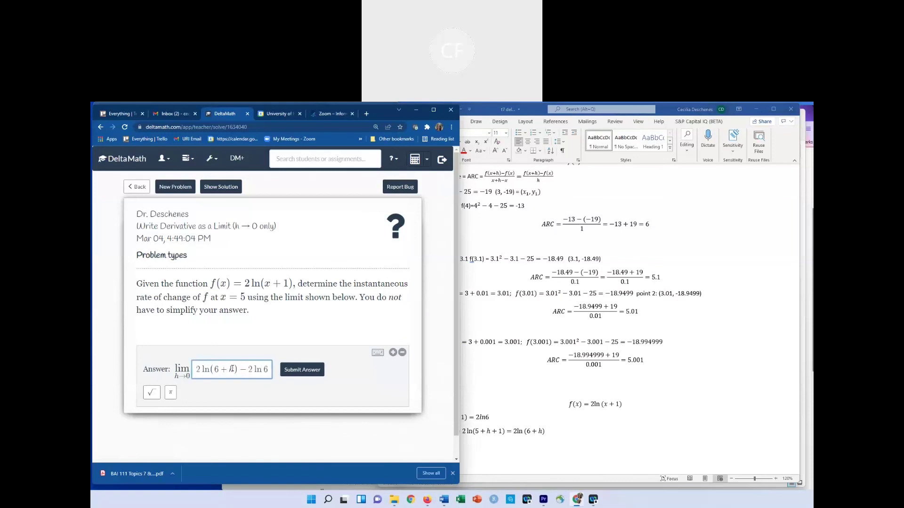
text())
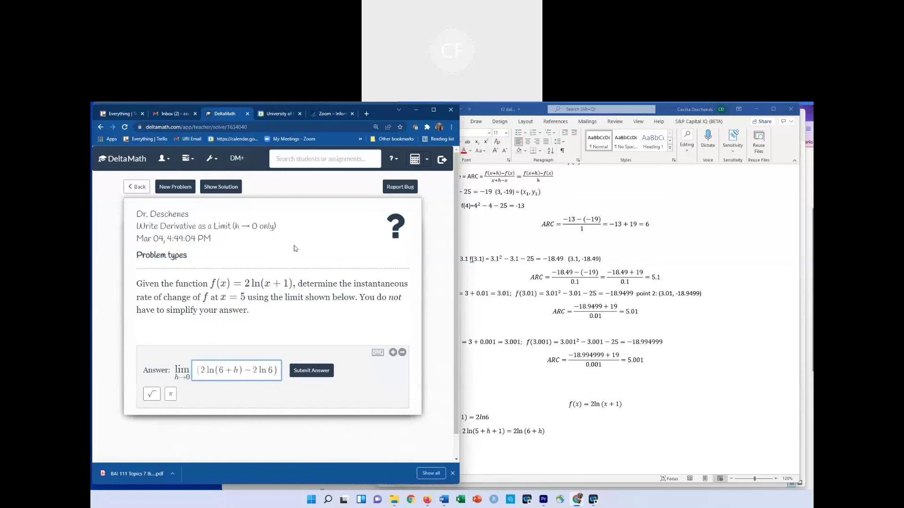
Divide the whole limit expression by h and submit it as the answer, confirming the submission.
key(ctrl+a)
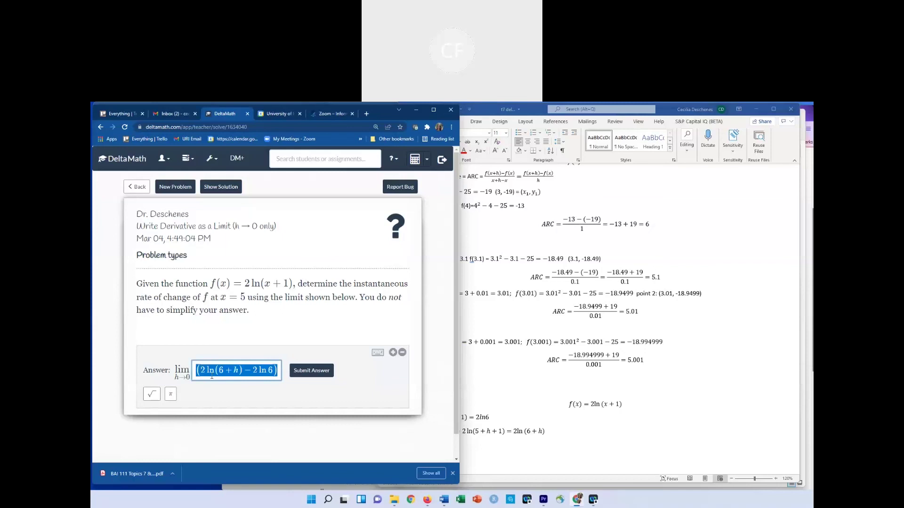
click(197, 371)
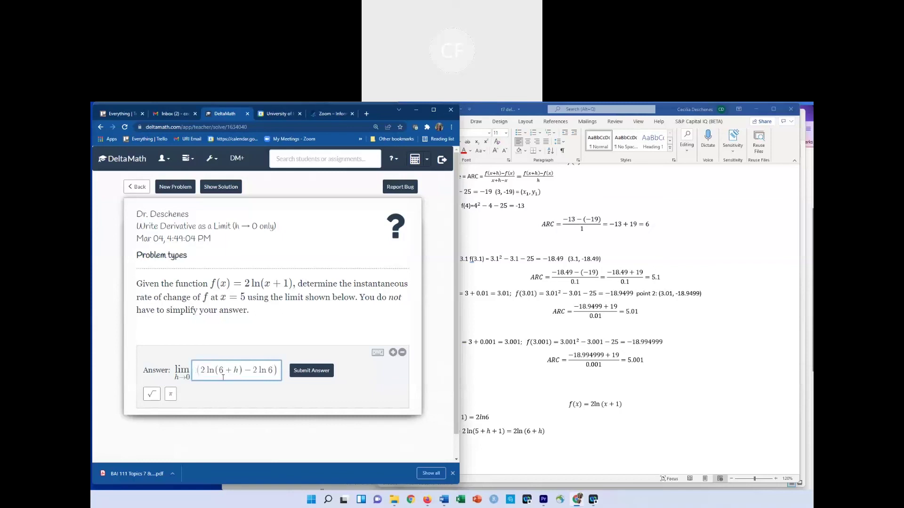
key(Right)
click(279, 371)
text(/h)
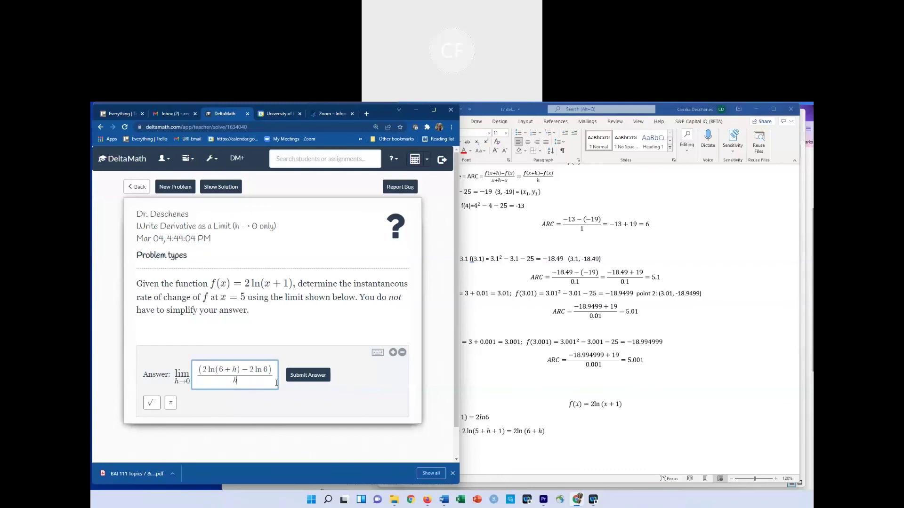
click(308, 376)
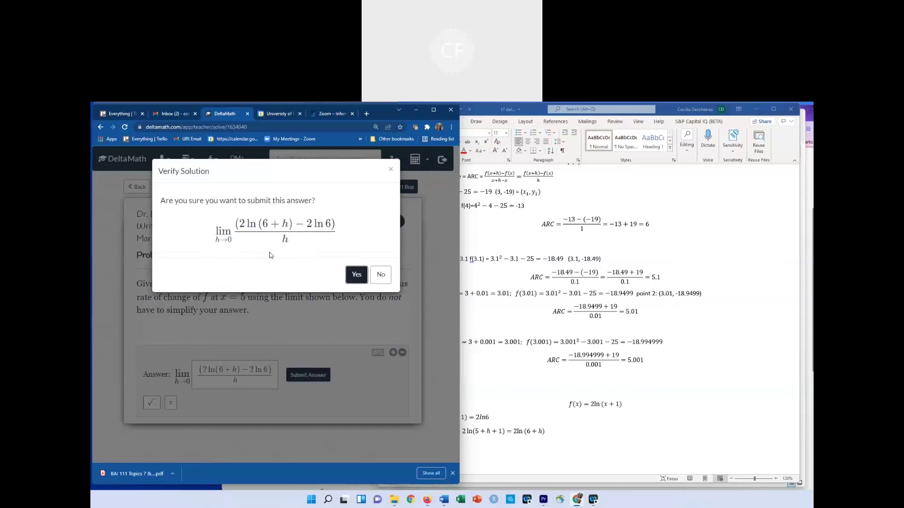
click(354, 274)
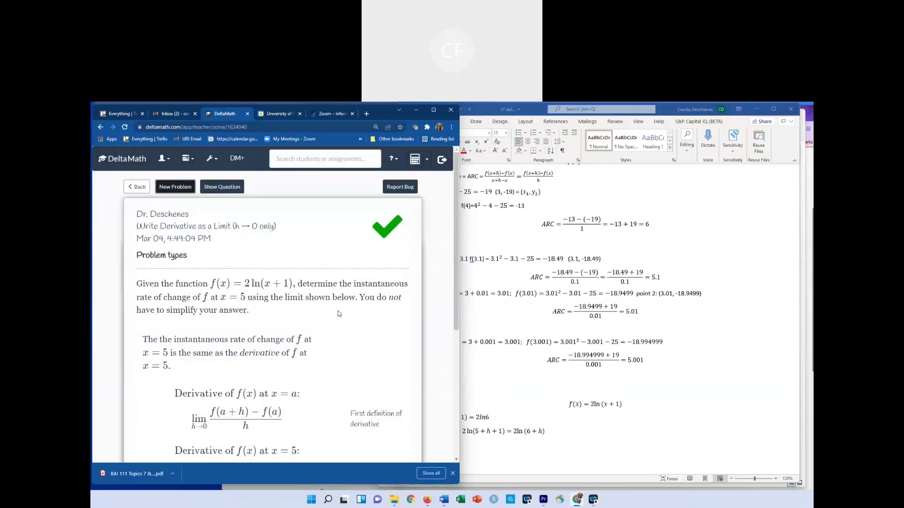
Return to the assignment's skill list and open the Estimate Derivative from a Graph (Level 1) problem.
scroll(339, 316, down, 1)
scroll(317, 322, up, 1)
click(142, 187)
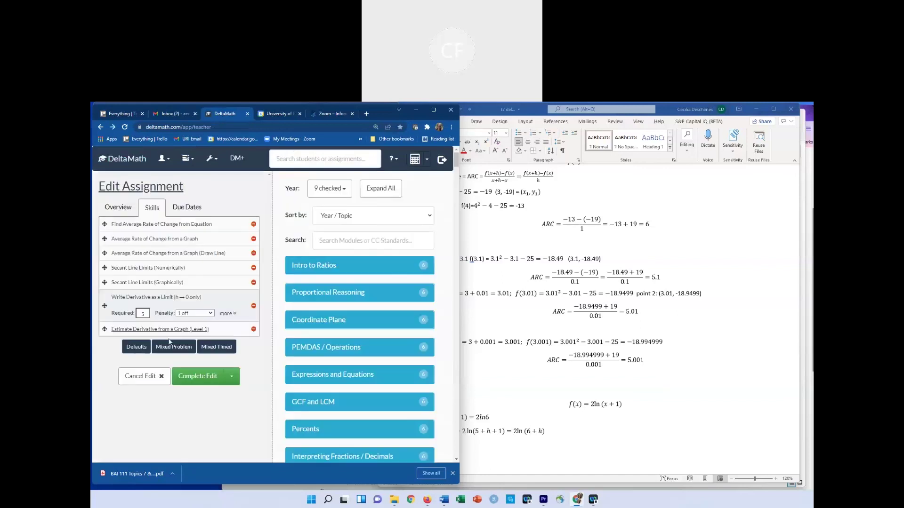
click(145, 330)
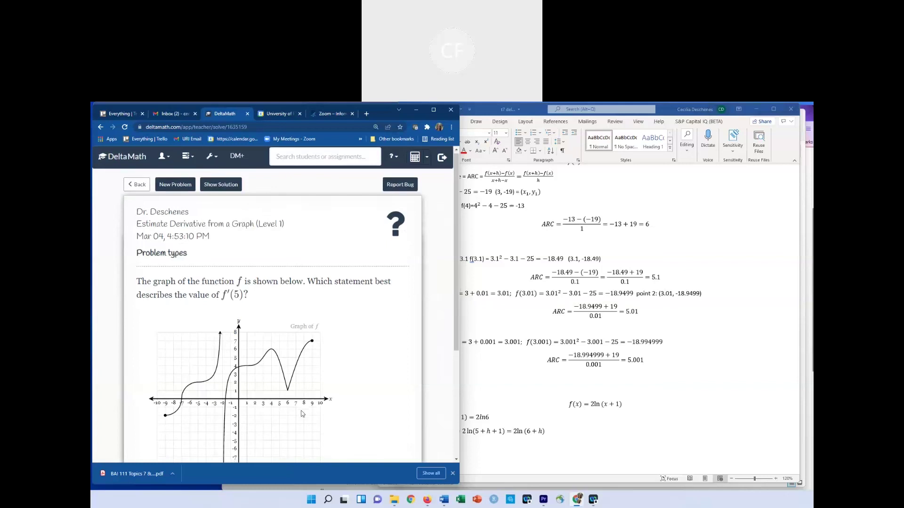
Draw a short downward-sloping tangent segment on the graph of f near x = 5 and bring the answer choices into view.
scroll(302, 414, down, 1)
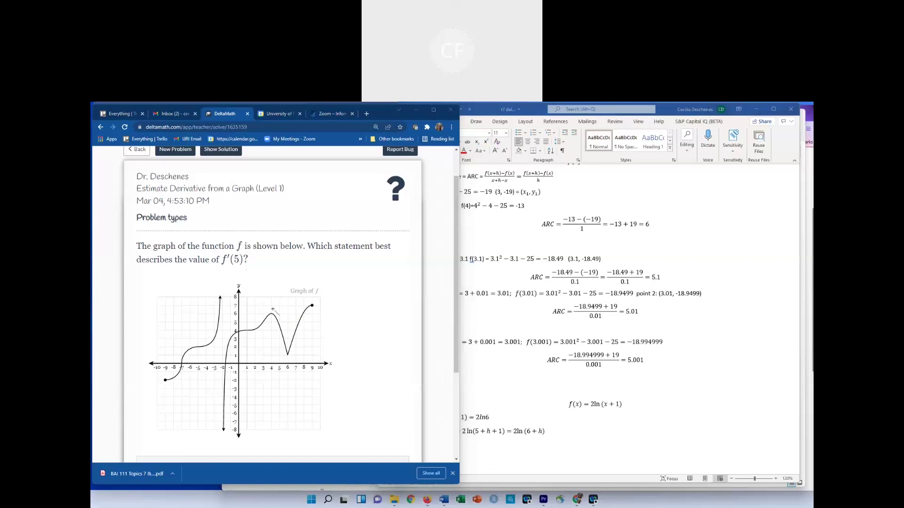
drag(273, 310, 284, 335)
scroll(368, 326, down, 1)
scroll(369, 326, down, 2)
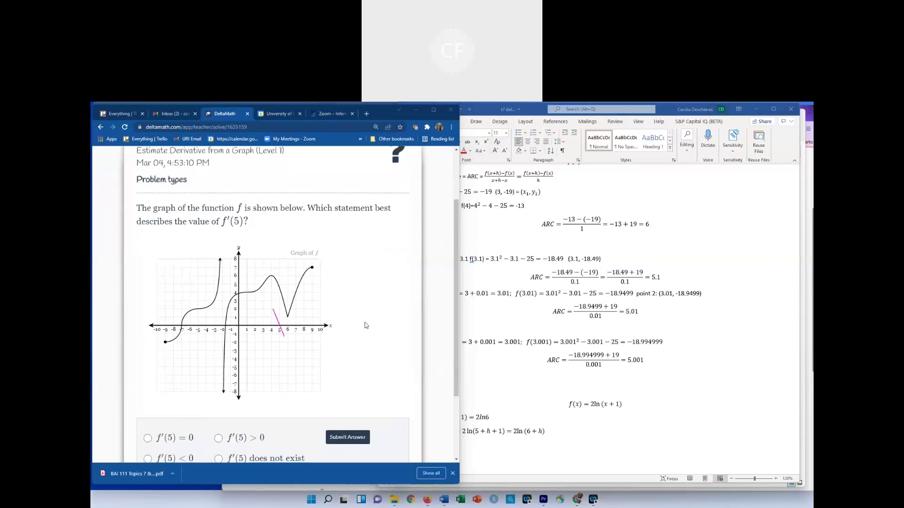